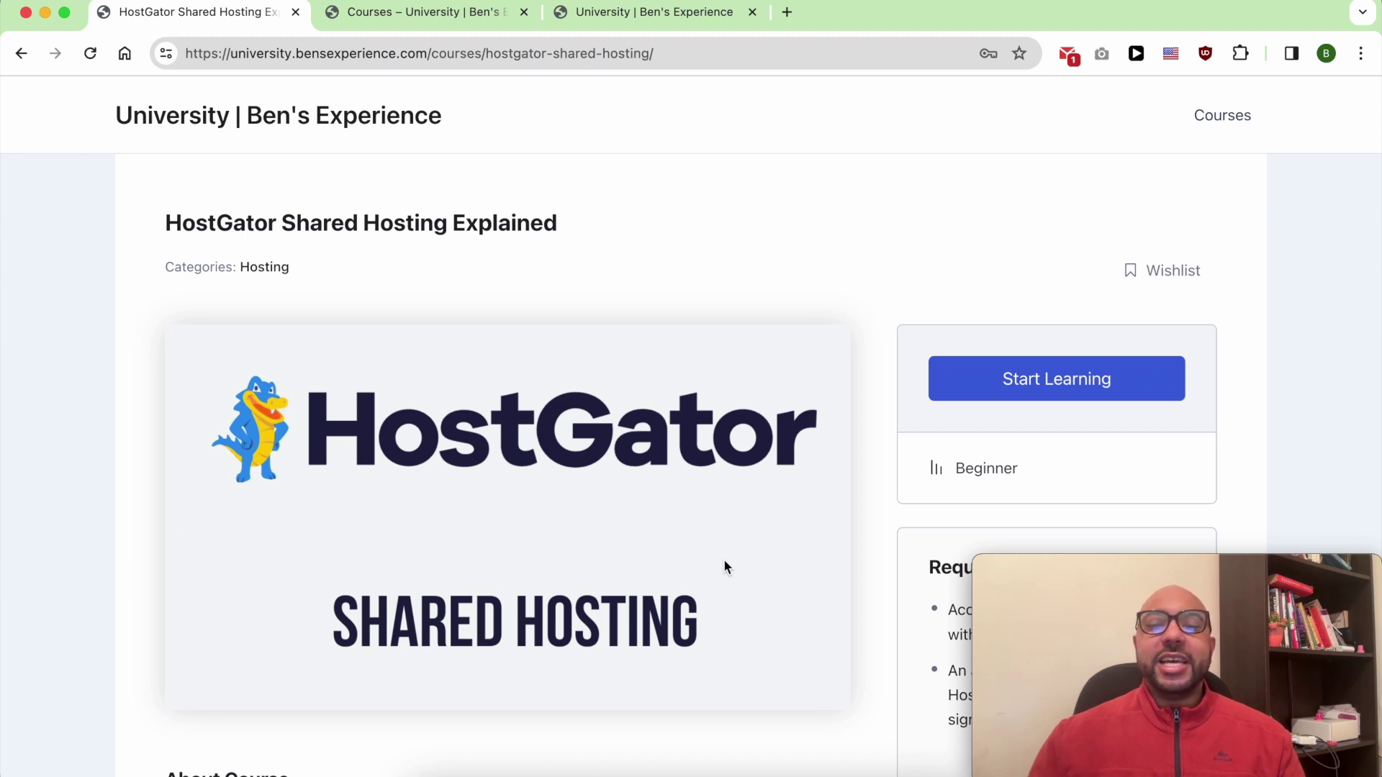
pyautogui.scroll(-5, 725, 561)
pyautogui.scroll(-3, 725, 562)
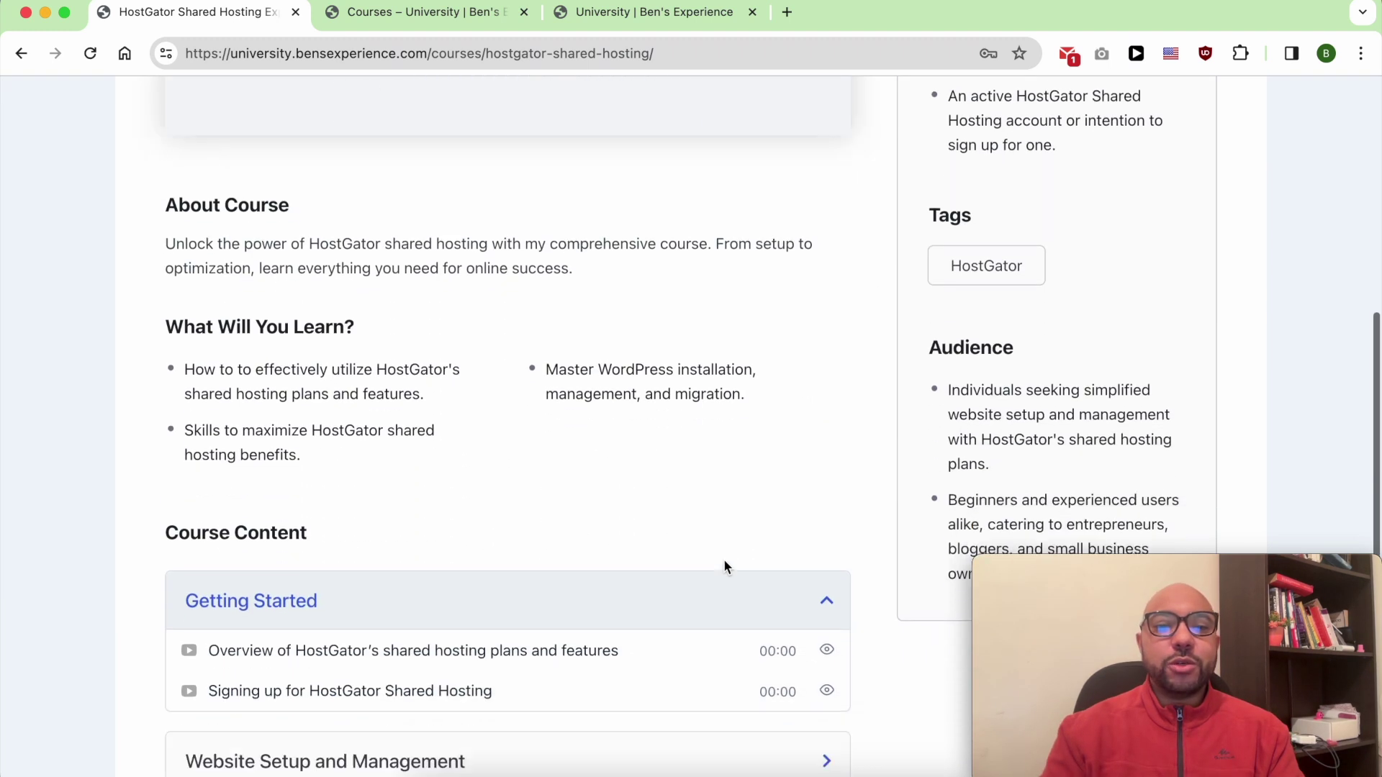
pyautogui.scroll(-2, 724, 564)
pyautogui.scroll(-2, 670, 557)
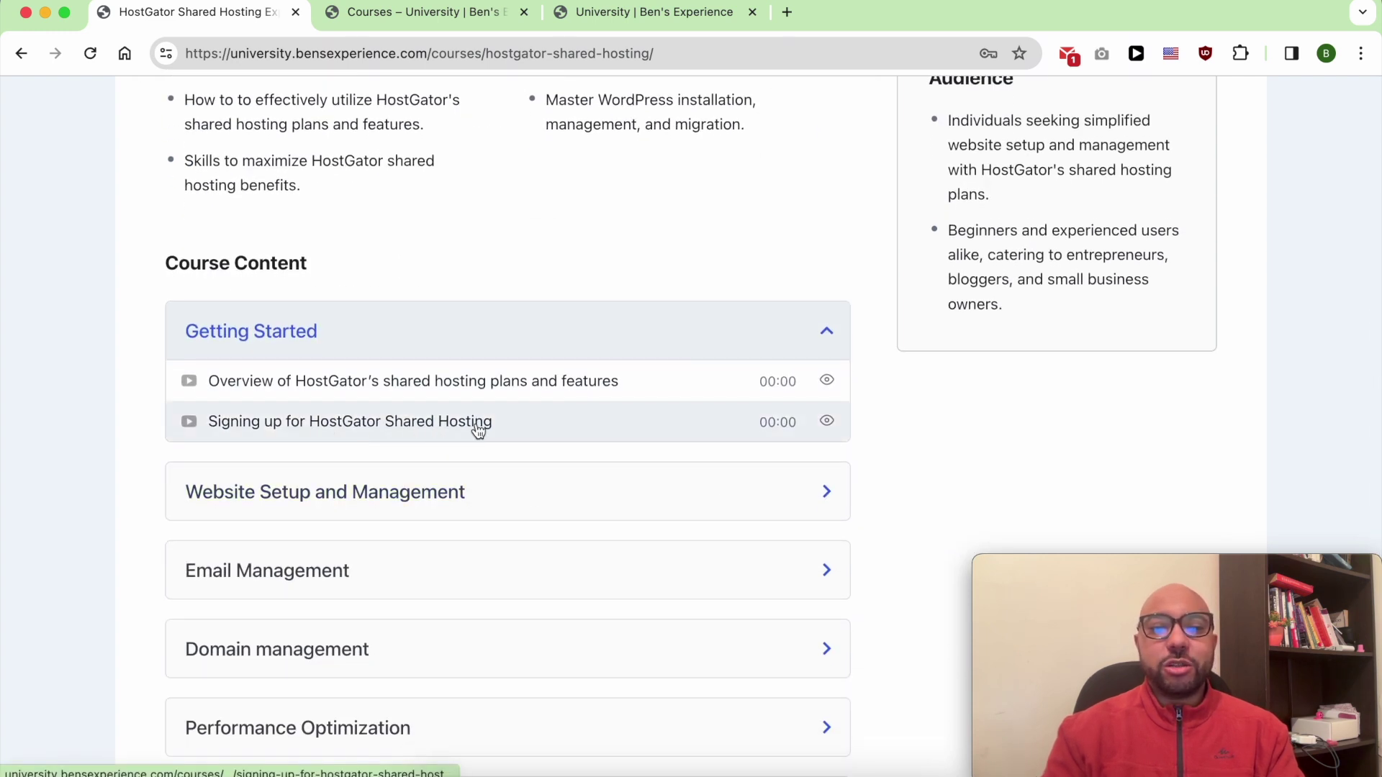
pyautogui.scroll(-2, 479, 430)
# Expand the Website Setup, Email, Domain, Performance and Billing lesson sections, then view the course catalogue
pyautogui.click(348, 314)
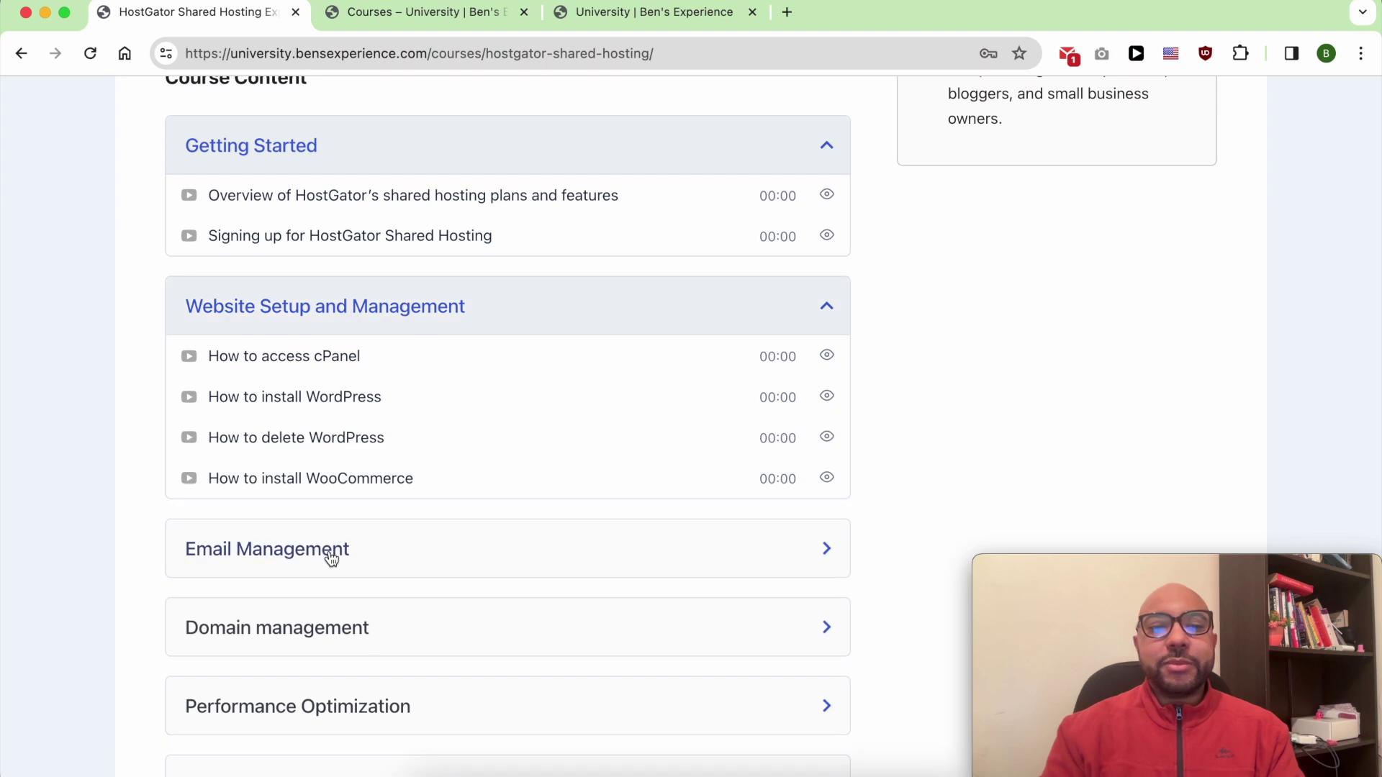
pyautogui.click(331, 558)
pyautogui.scroll(-2, 332, 557)
pyautogui.click(332, 562)
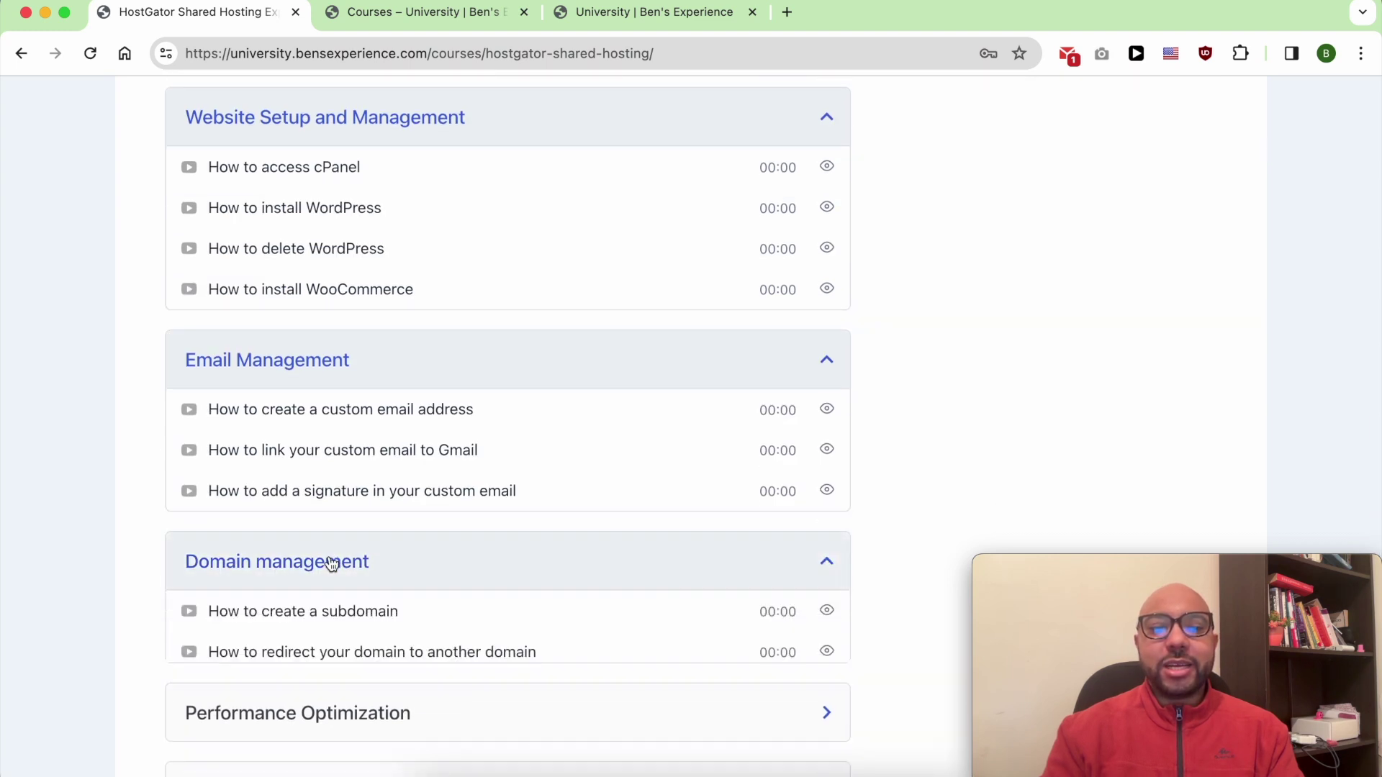
pyautogui.scroll(-2, 332, 562)
pyautogui.click(334, 573)
pyautogui.scroll(-2, 334, 570)
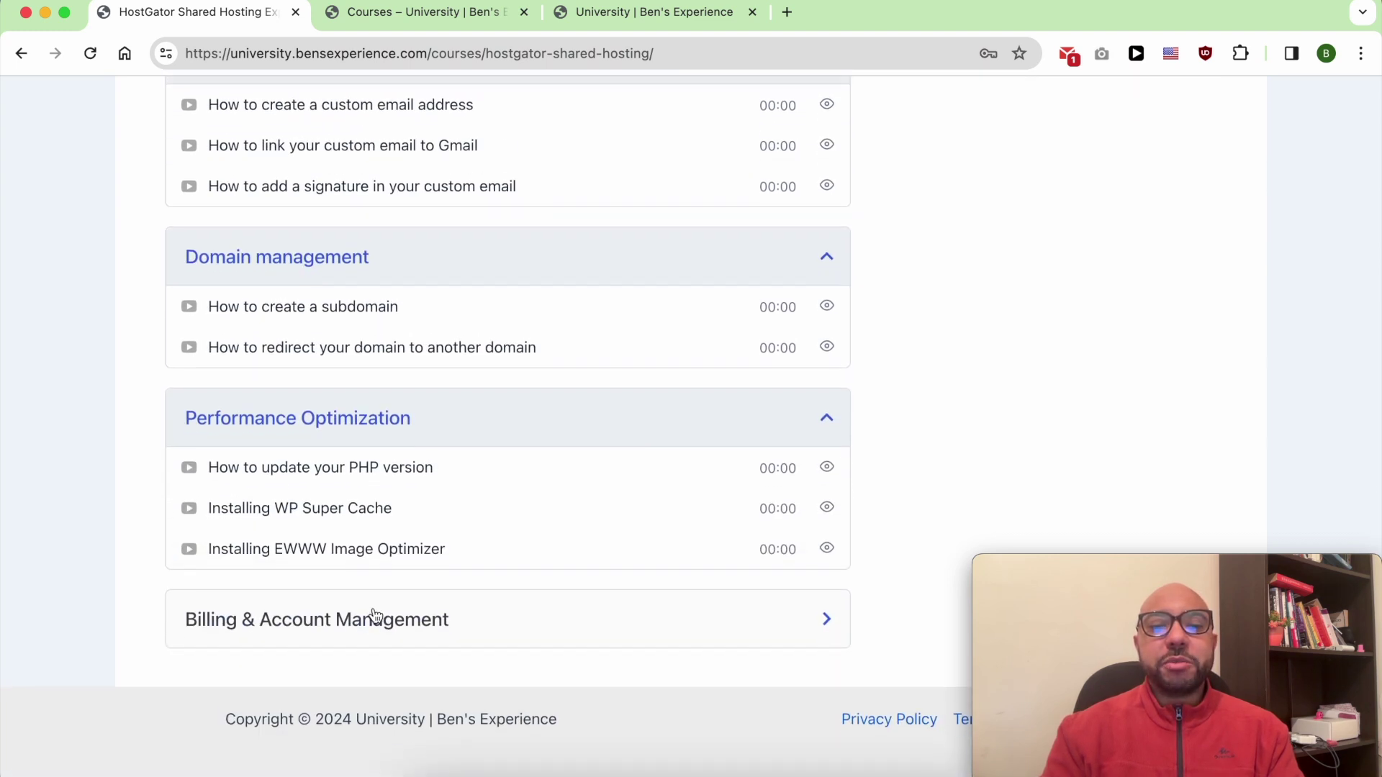
pyautogui.click(374, 616)
pyautogui.scroll(-3, 375, 617)
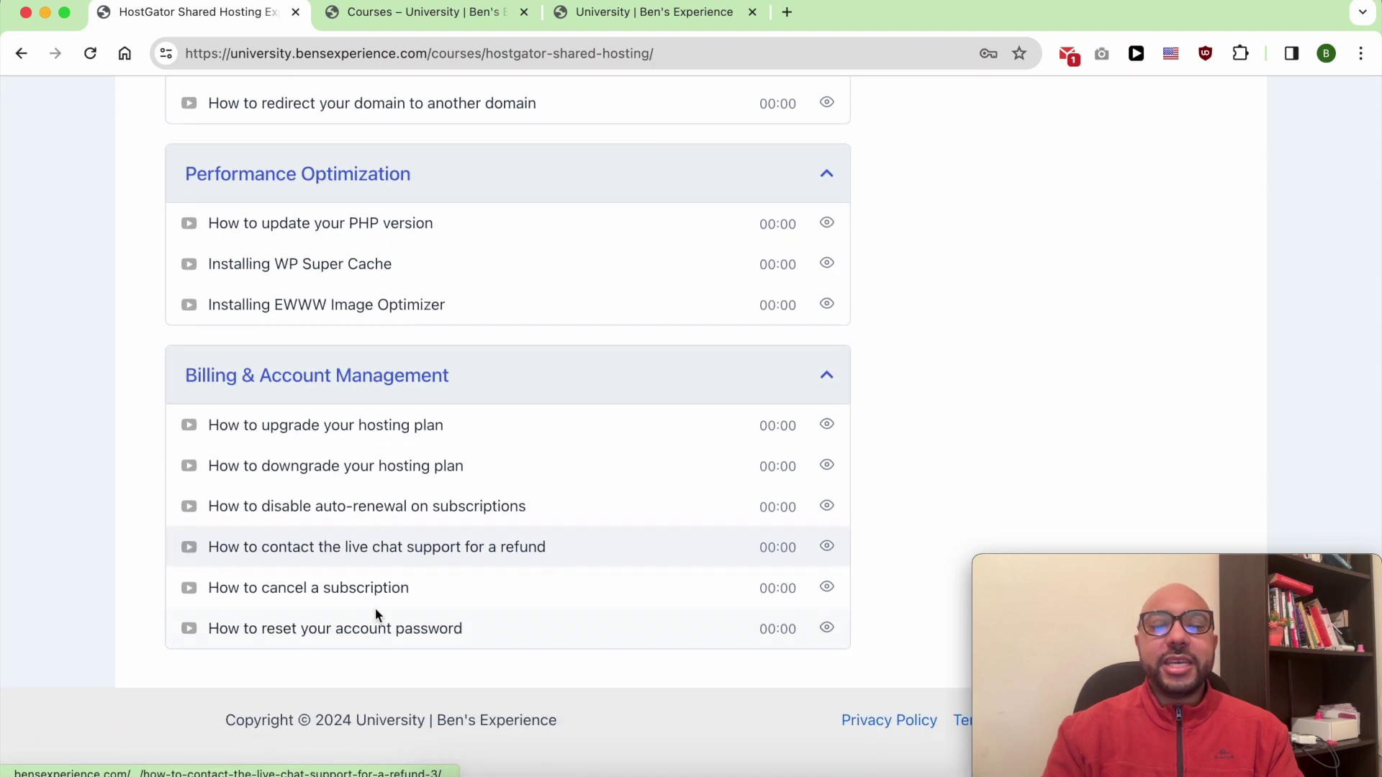
pyautogui.click(409, 13)
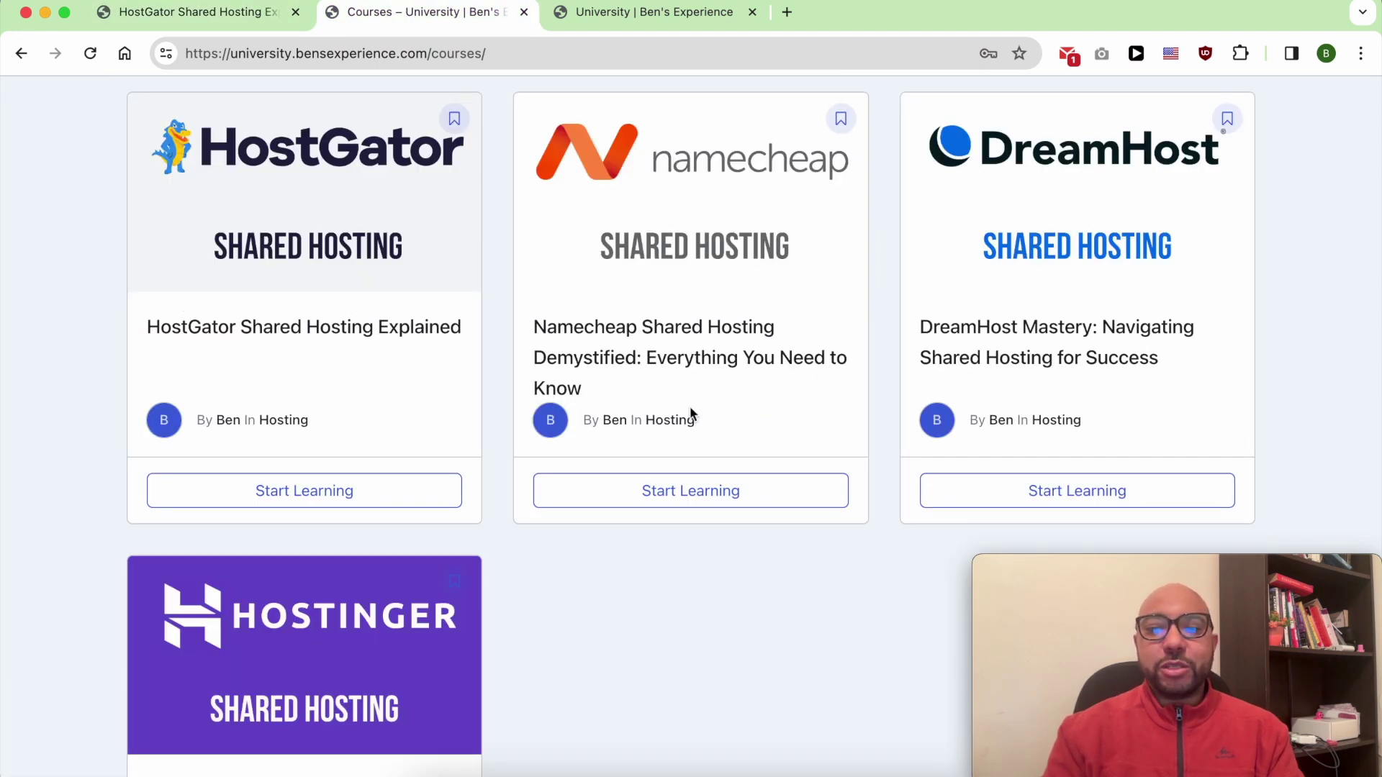
# Return to the University home tab and reach the HostGator Websites list showing My Blog
pyautogui.click(304, 491)
pyautogui.click(608, 13)
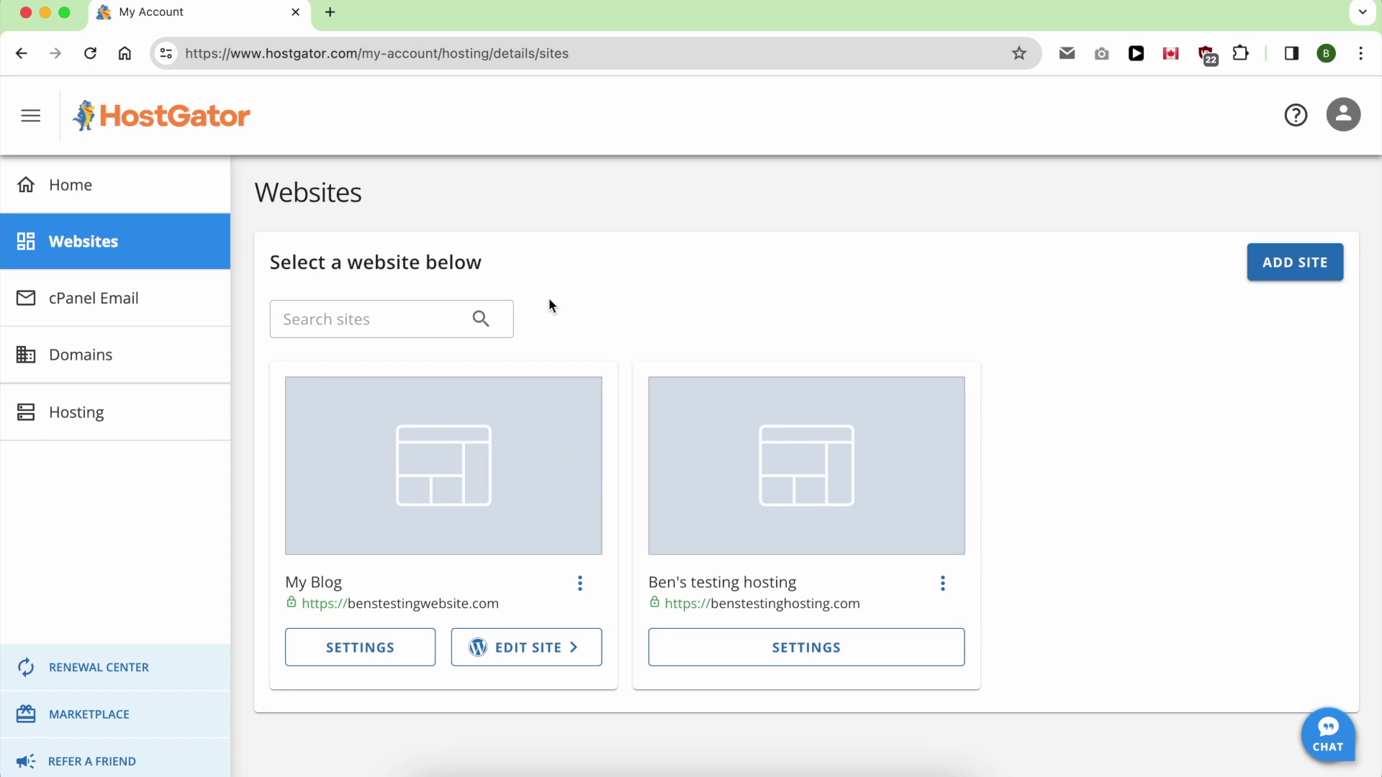
# Open My Blog's settings and highlight 'Remove WordPress entirely' under Site Management
pyautogui.click(360, 651)
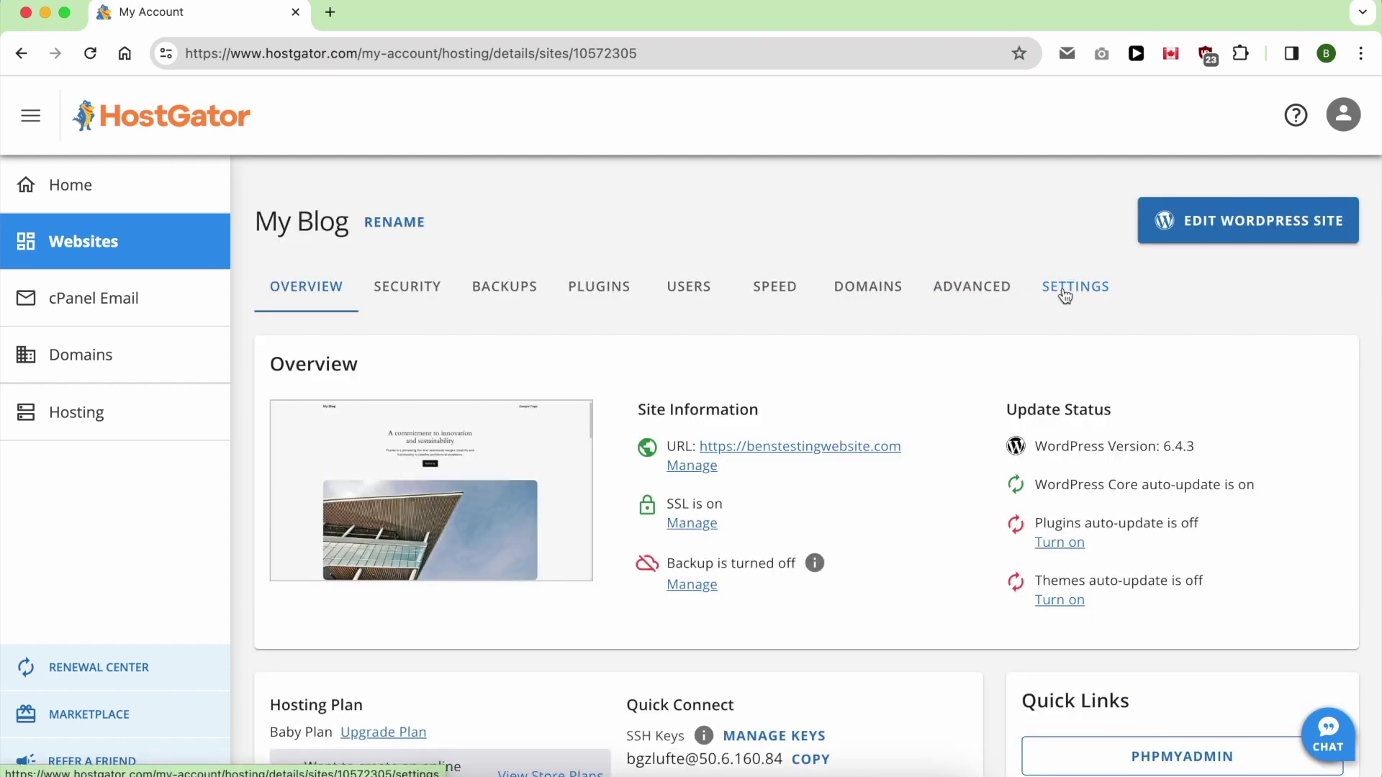
pyautogui.click(1065, 288)
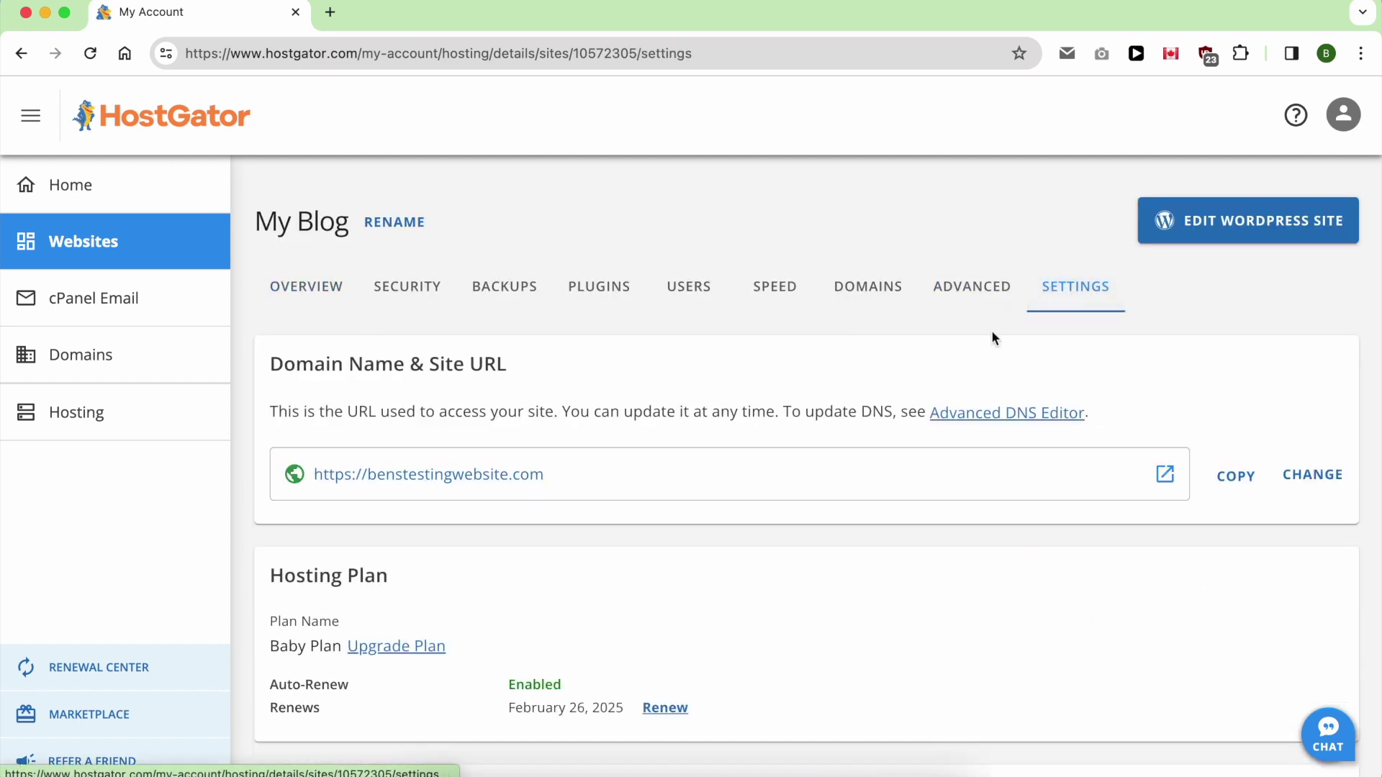
pyautogui.scroll(-1, 610, 567)
pyautogui.scroll(-5, 609, 567)
pyautogui.scroll(-4, 610, 572)
pyautogui.scroll(-4, 610, 572)
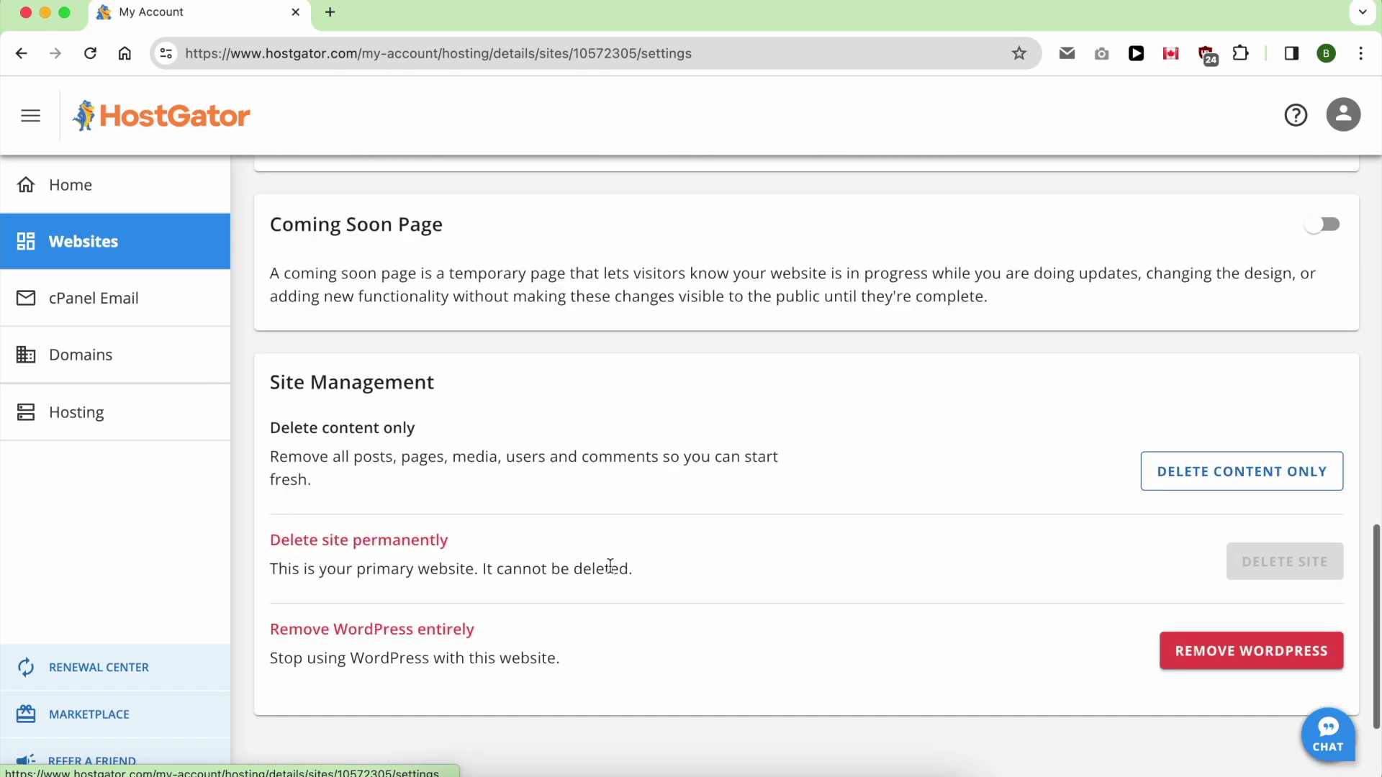
pyautogui.scroll(-2, 611, 572)
pyautogui.tripleClick(272, 451)
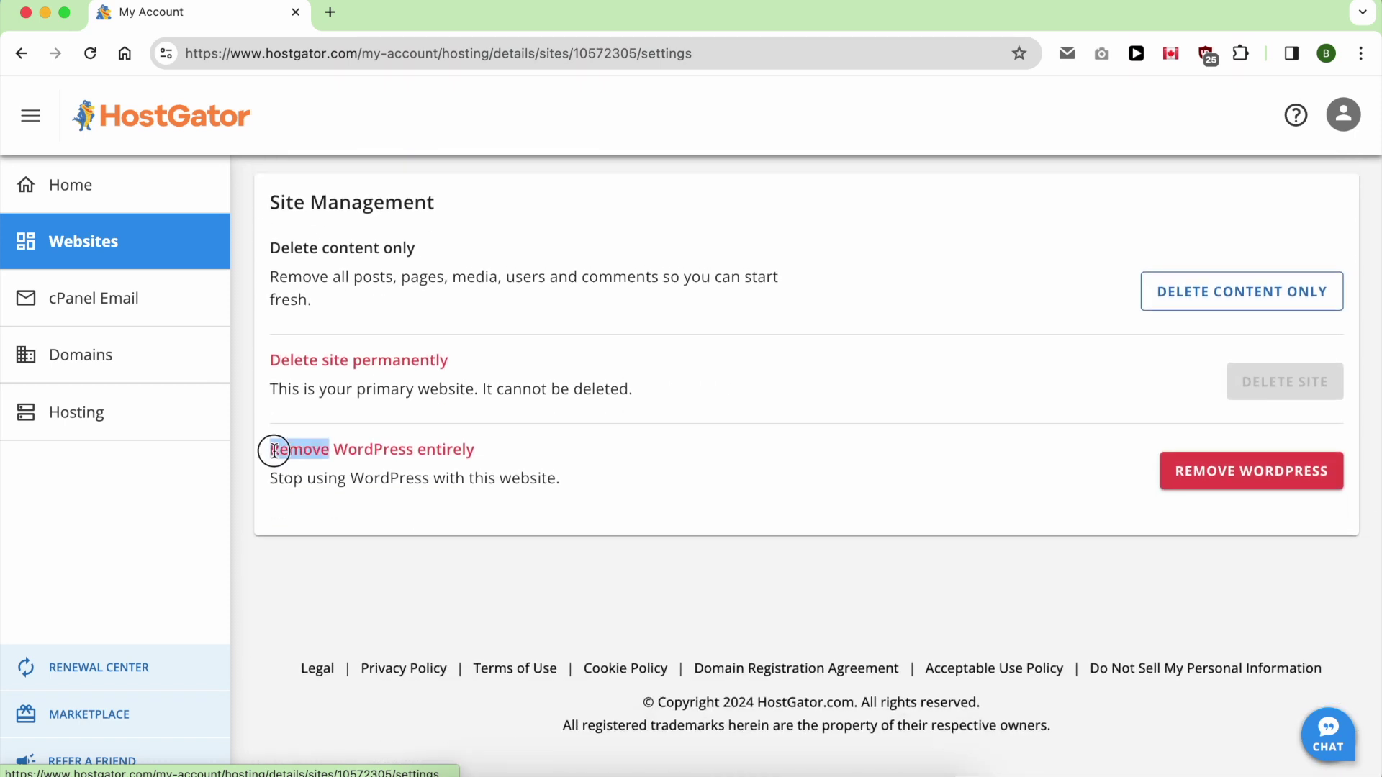
pyautogui.click(1278, 475)
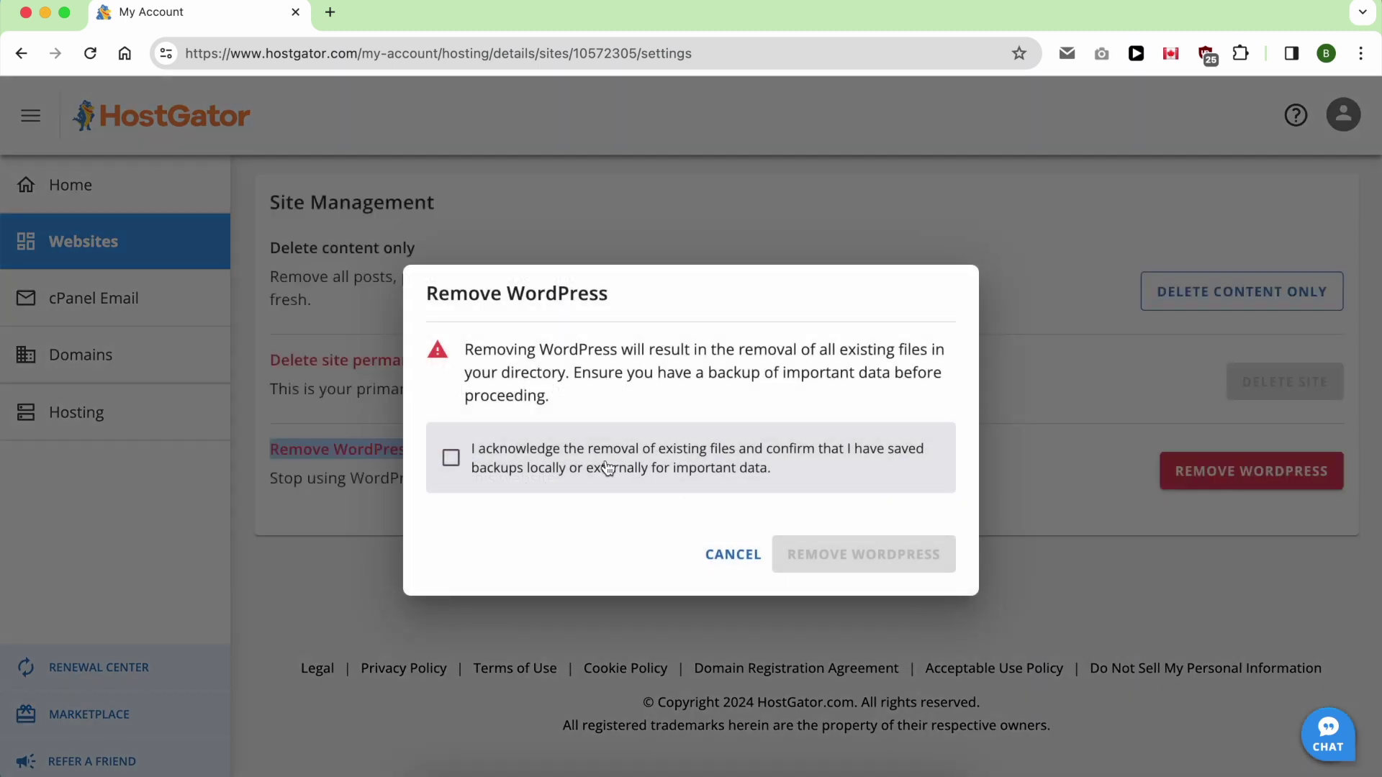
pyautogui.click(566, 459)
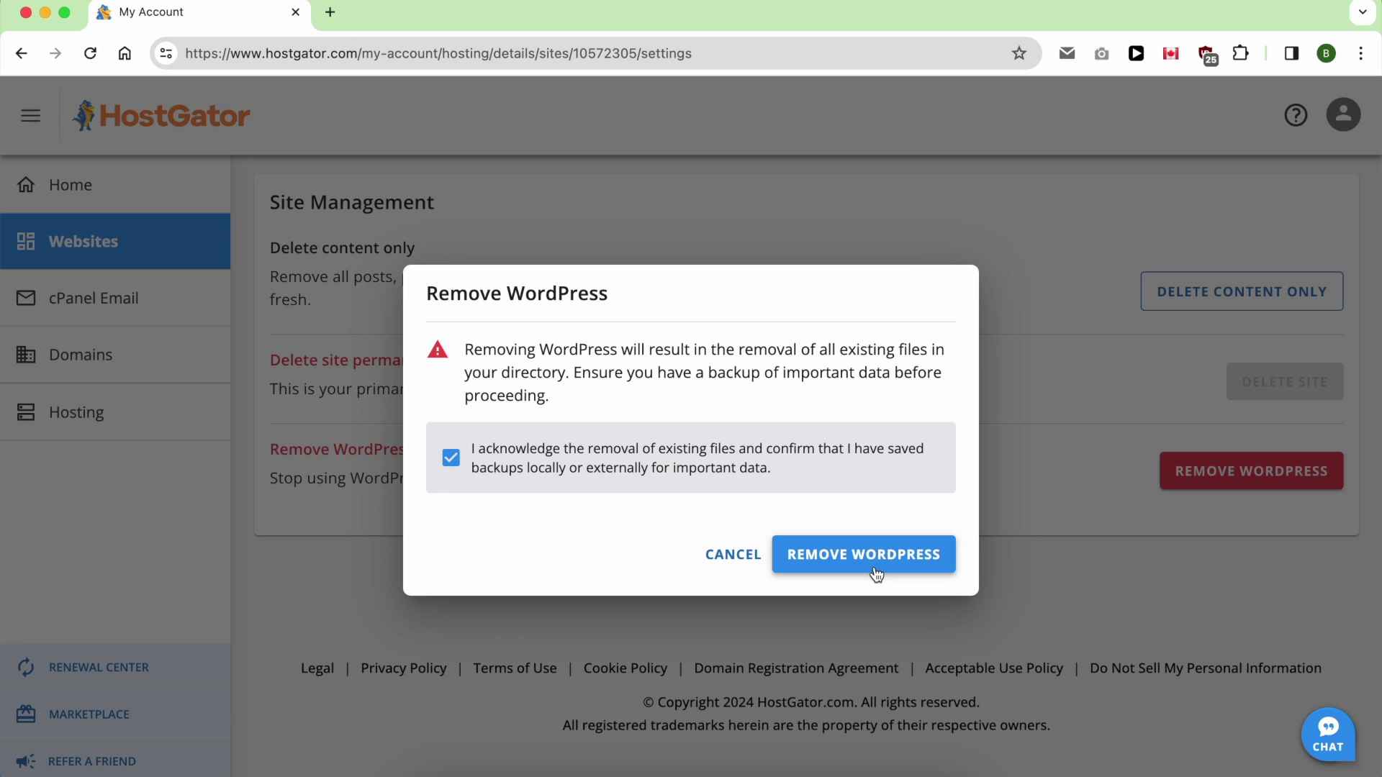
pyautogui.click(735, 559)
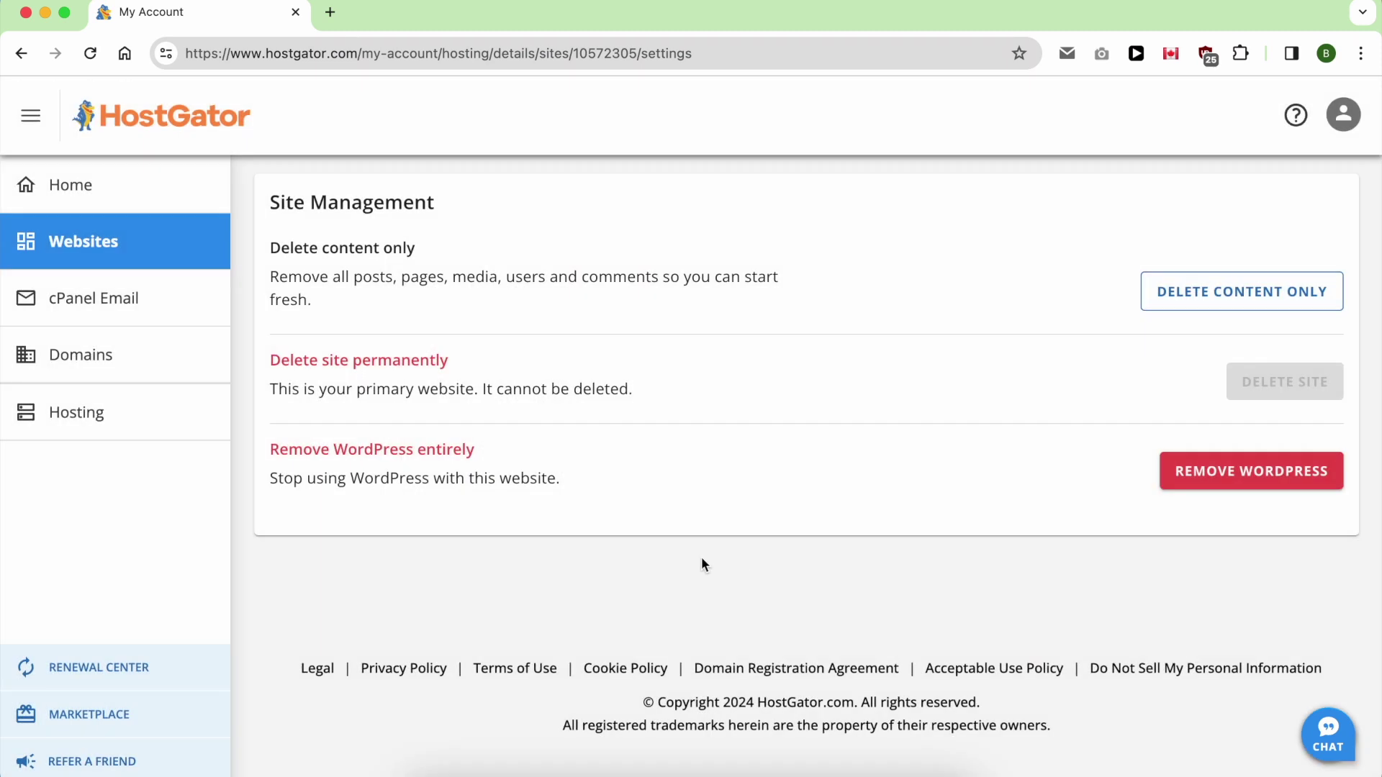
# Launch cPanel in a new tab from the Baby Plan hosting Quick Links
pyautogui.click(147, 430)
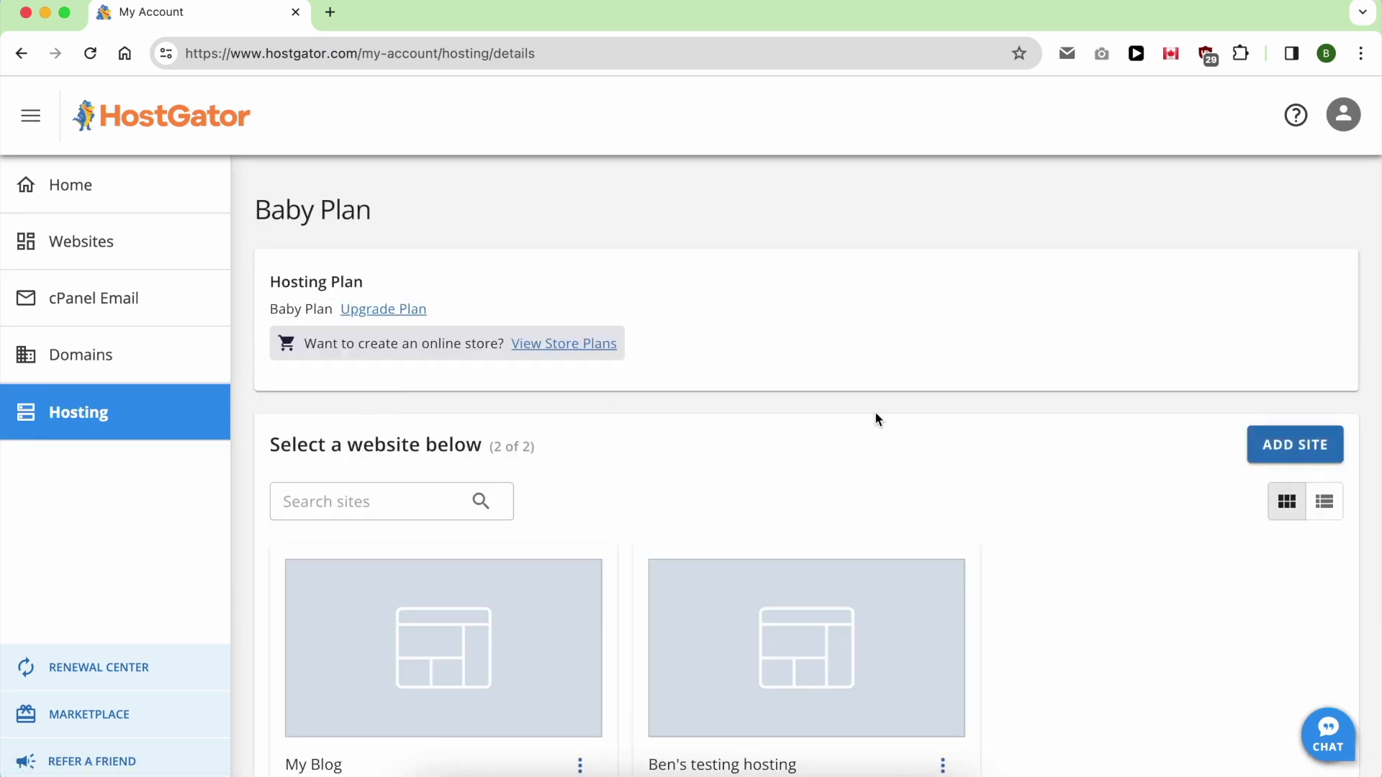
pyautogui.scroll(-3, 876, 419)
pyautogui.scroll(-3, 875, 419)
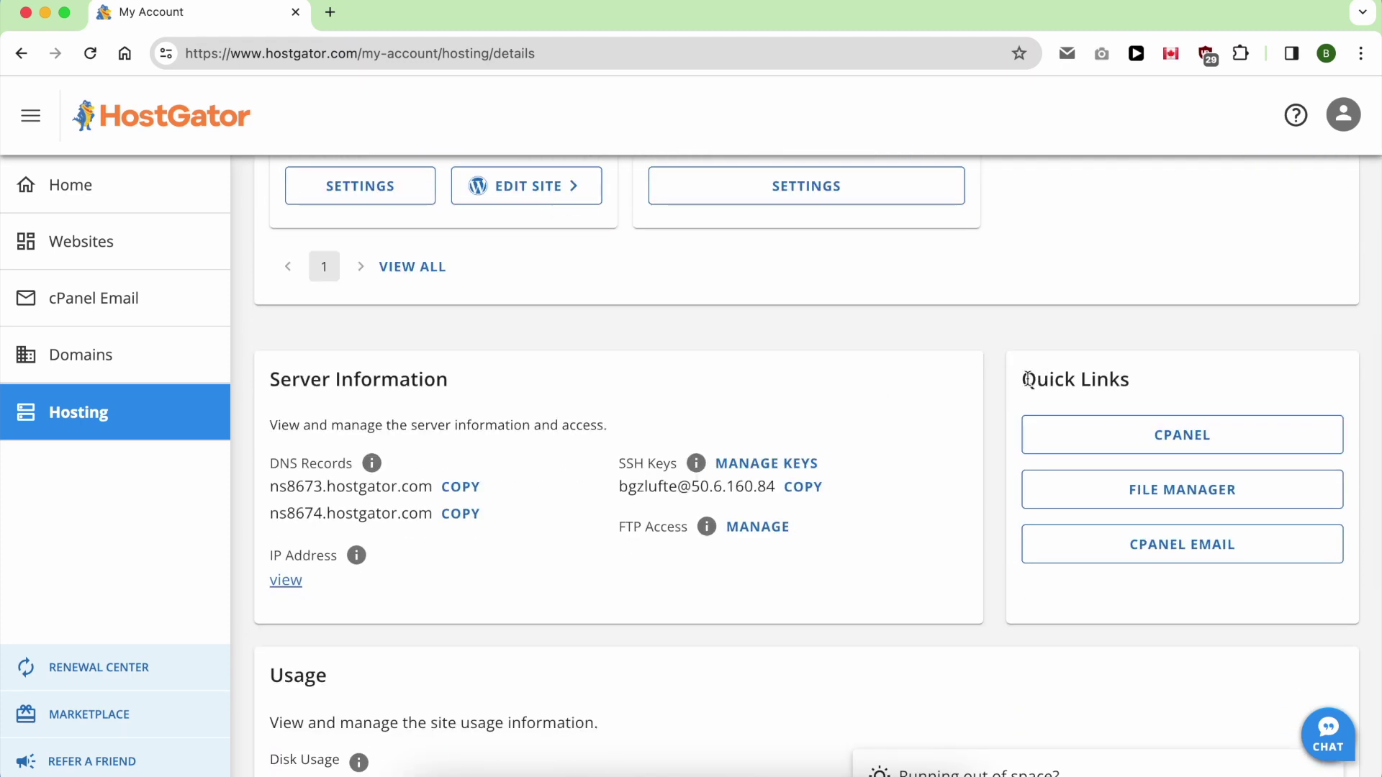
pyautogui.moveTo(1027, 379); pyautogui.dragTo(1122, 380)
pyautogui.click(1185, 434)
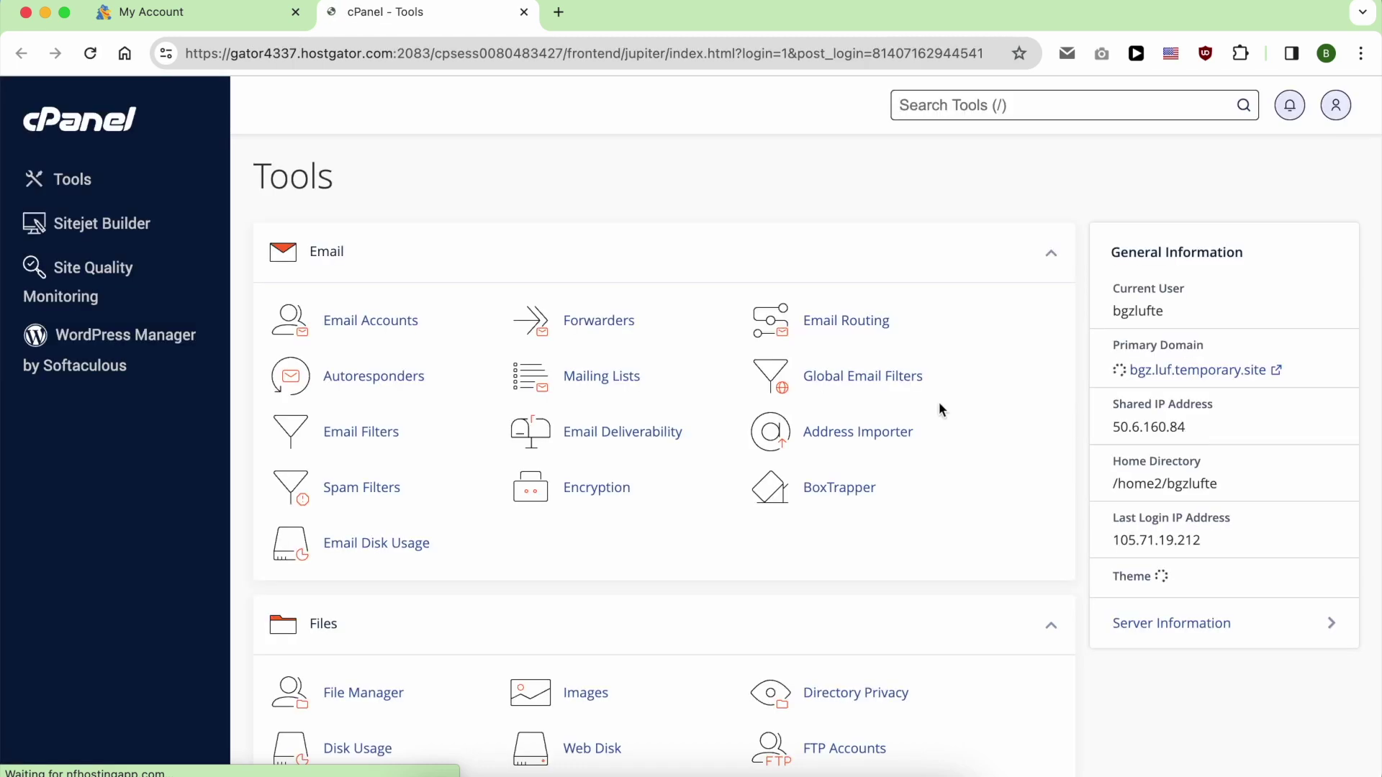
pyautogui.scroll(-3, 681, 188)
pyautogui.scroll(-10, 682, 188)
pyautogui.scroll(-10, 681, 189)
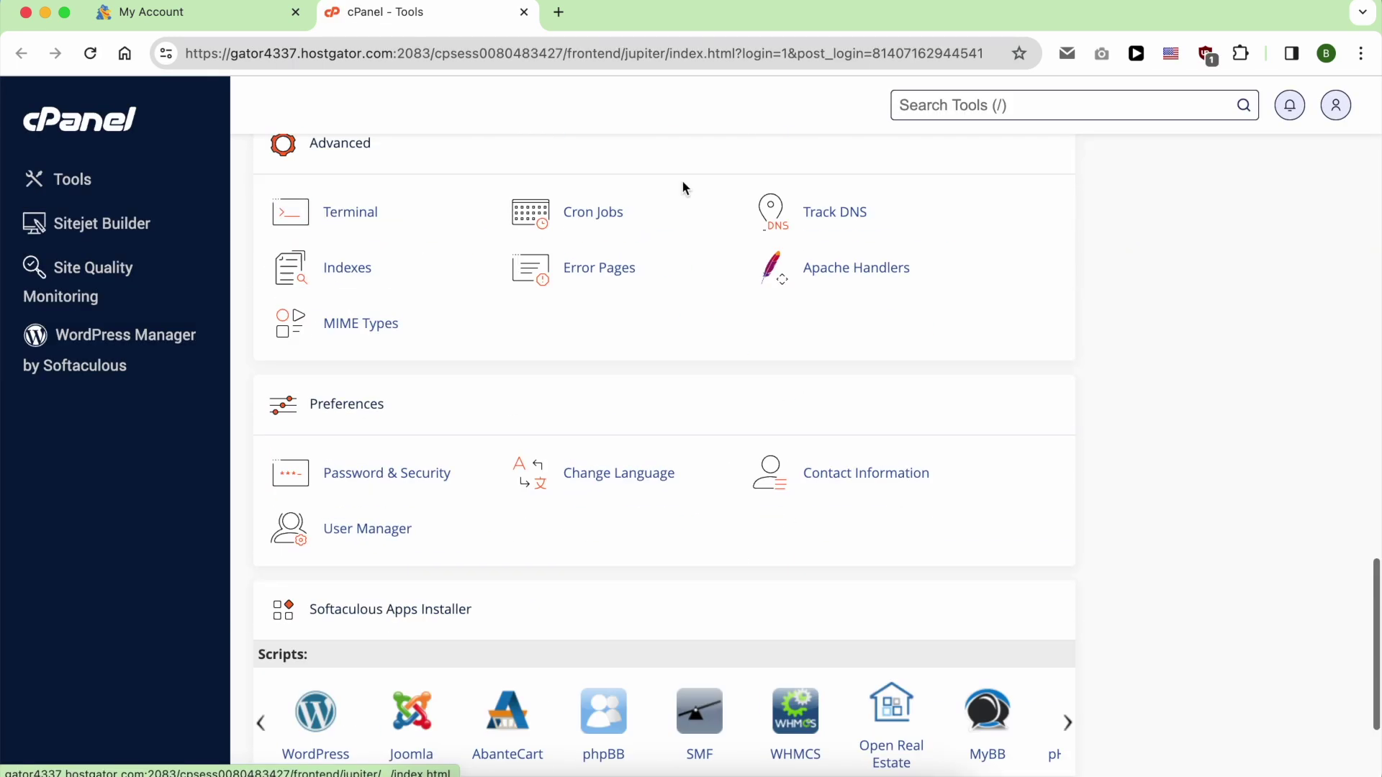
pyautogui.scroll(1, 683, 183)
pyautogui.scroll(4, 682, 183)
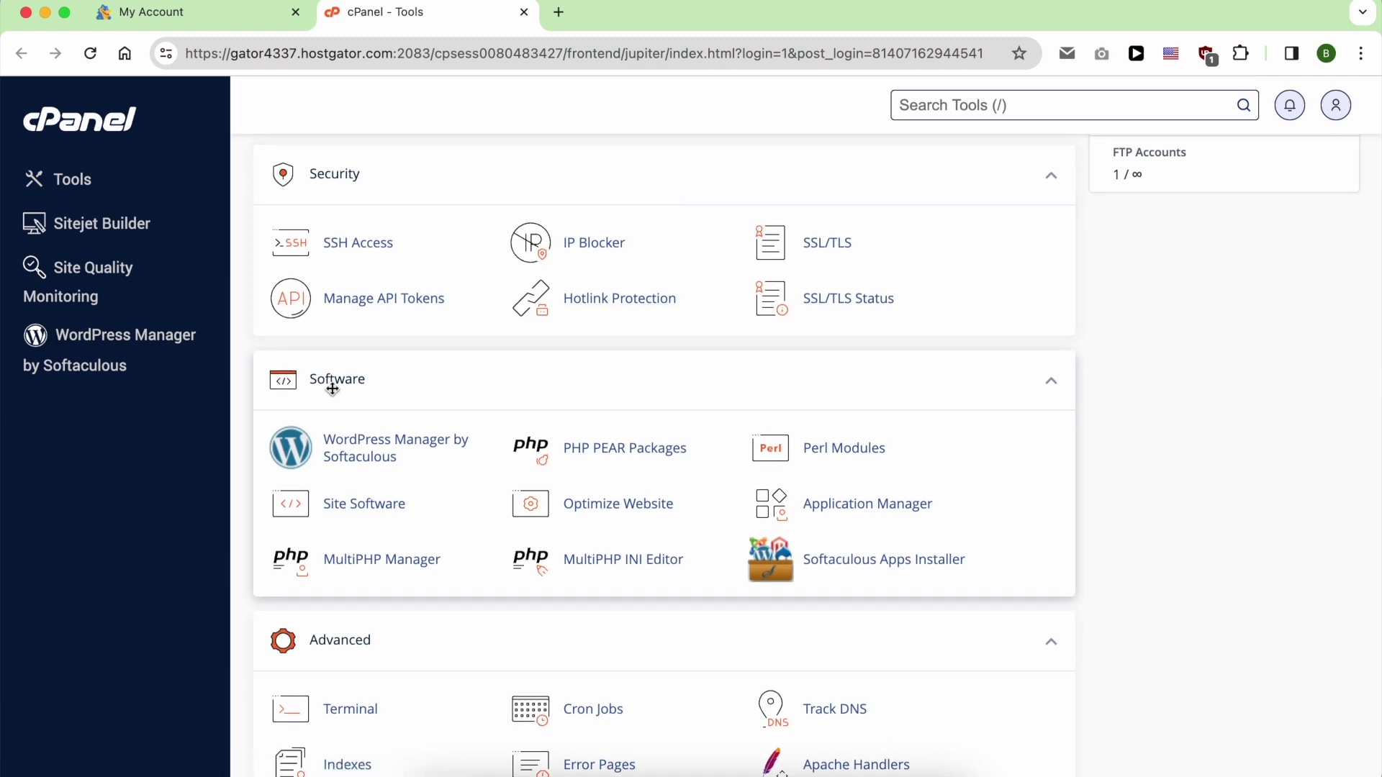
# Launch WordPress Manager by Softaculous from cPanel's Software section
pyautogui.click(353, 455)
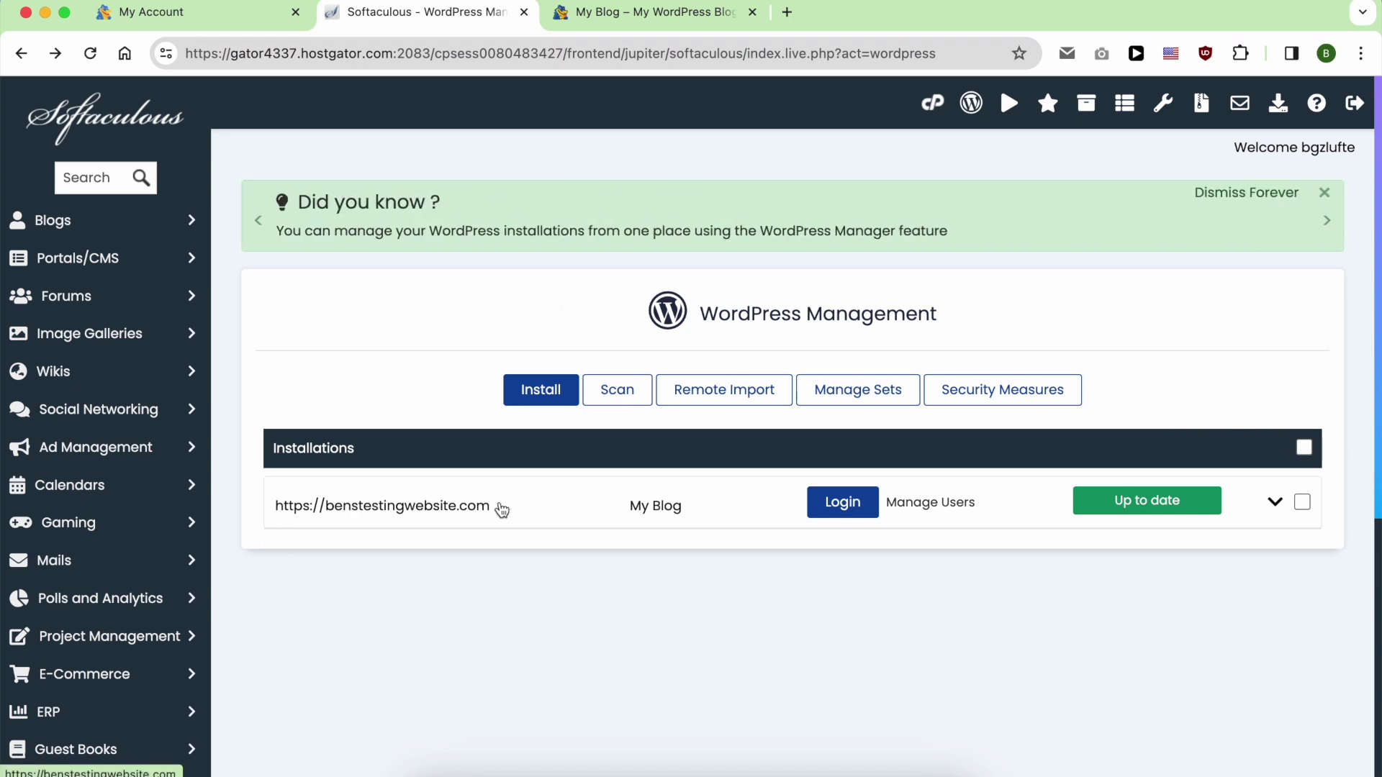
# Expand the bentestingwebsite.com installation details and begin its uninstall
pyautogui.click(1275, 503)
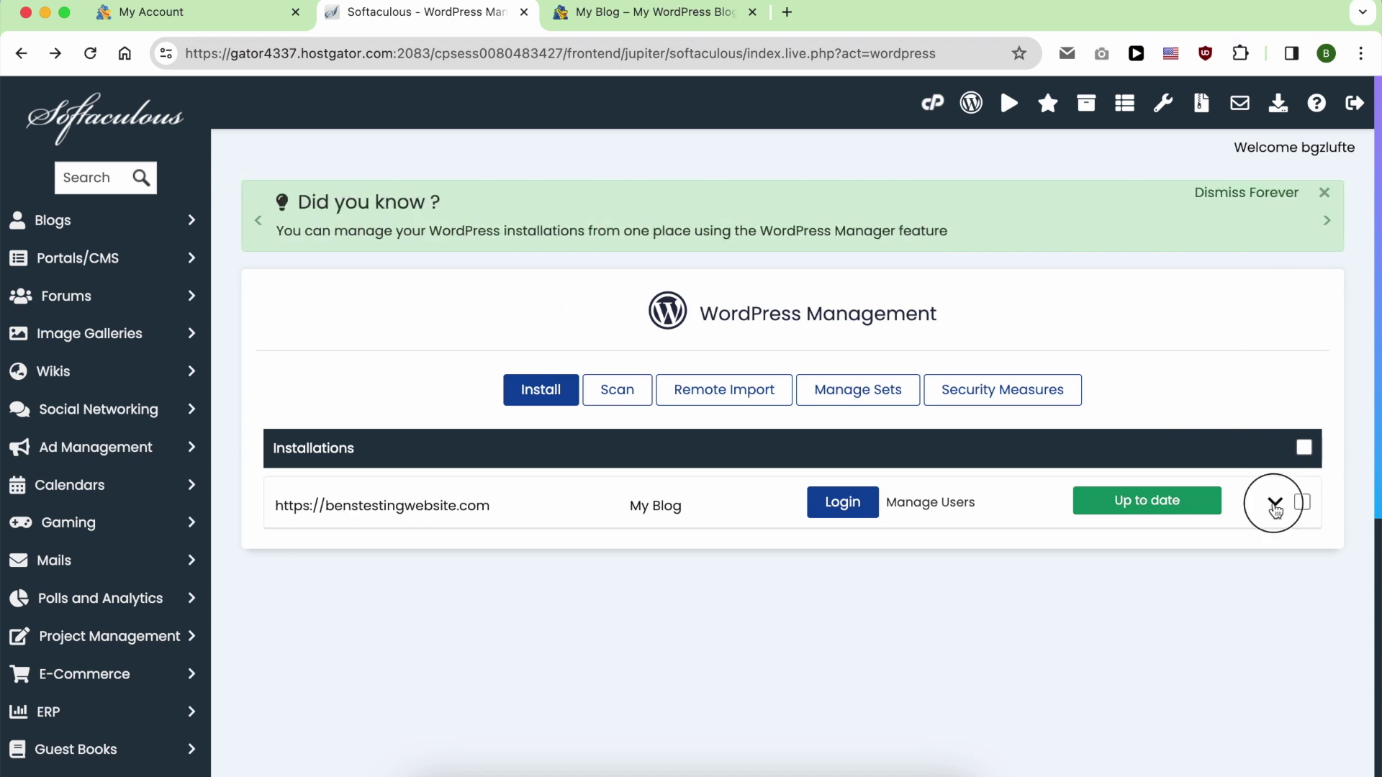
pyautogui.scroll(-3, 1175, 613)
pyautogui.scroll(-5, 1122, 666)
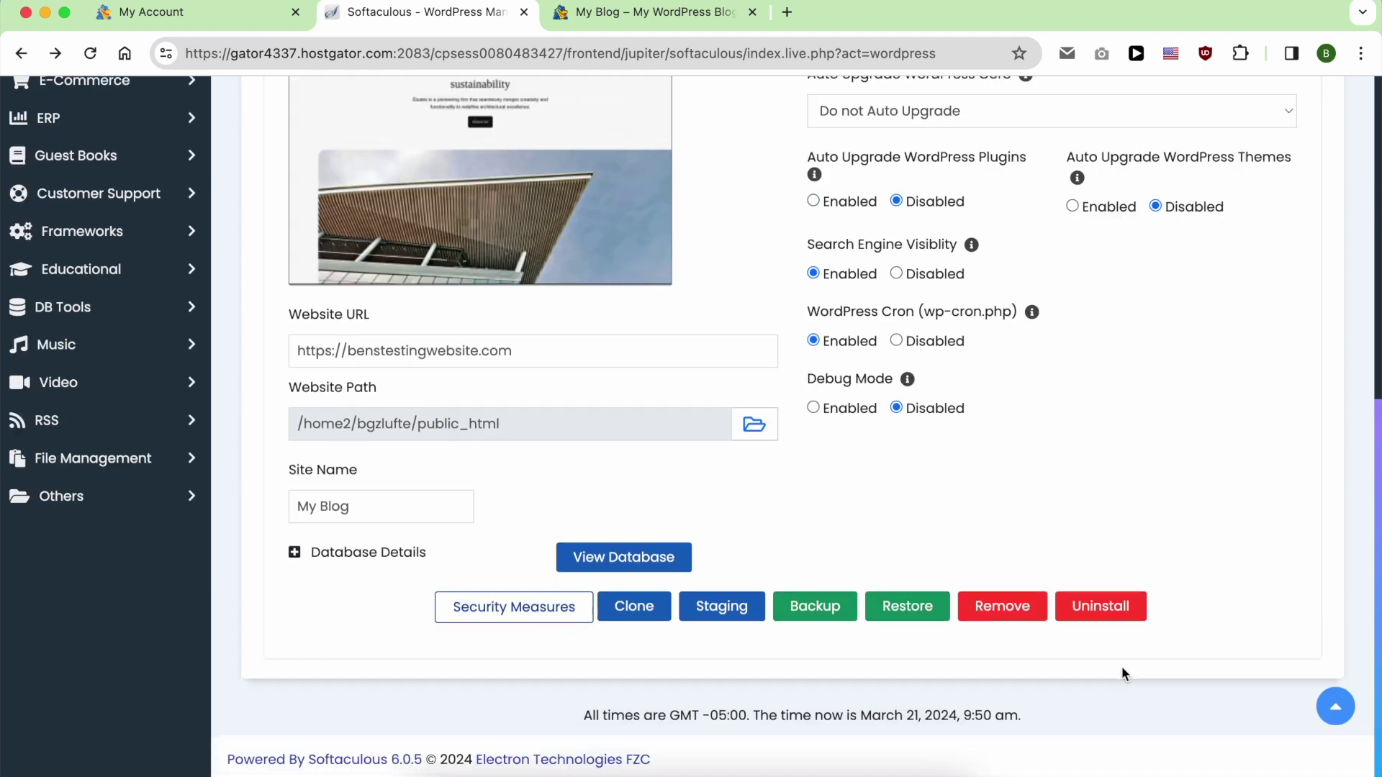
pyautogui.click(1097, 607)
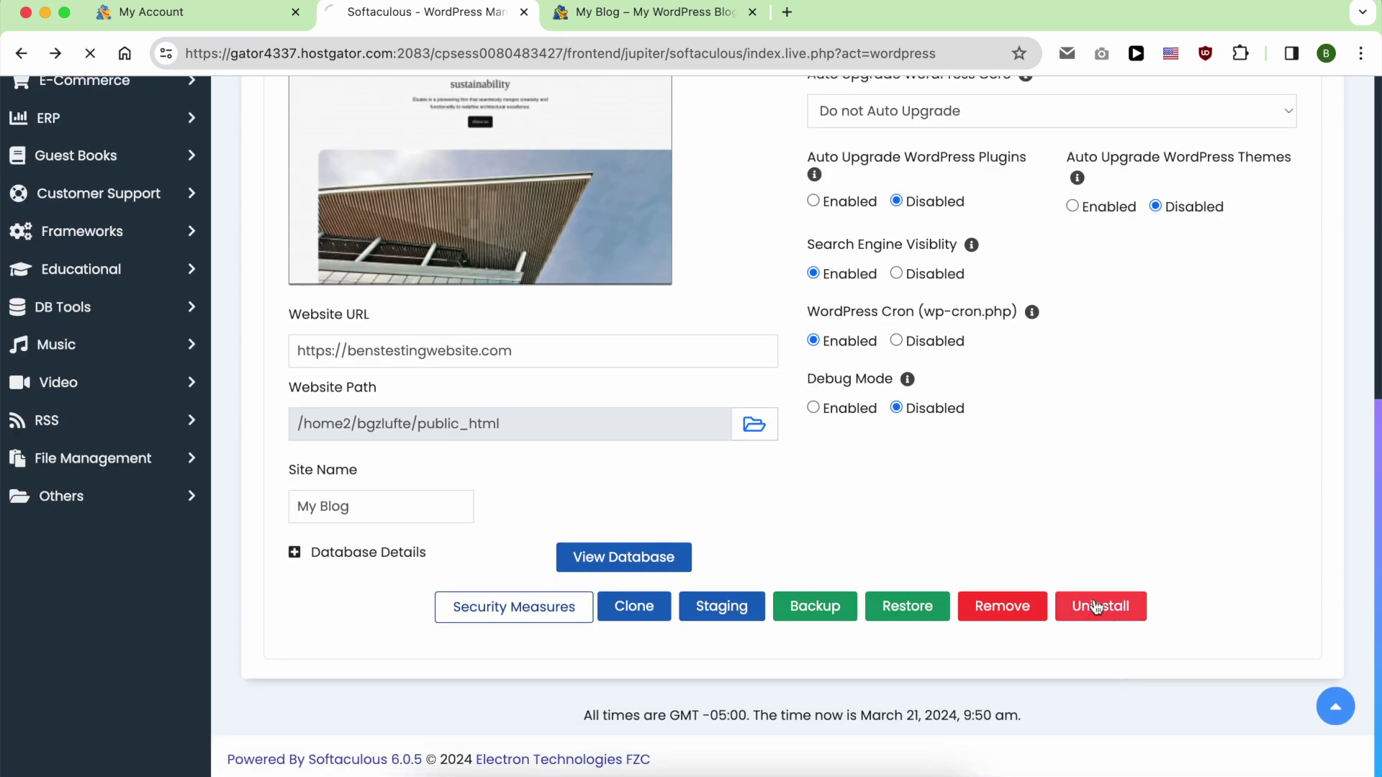
pyautogui.scroll(-5, 791, 432)
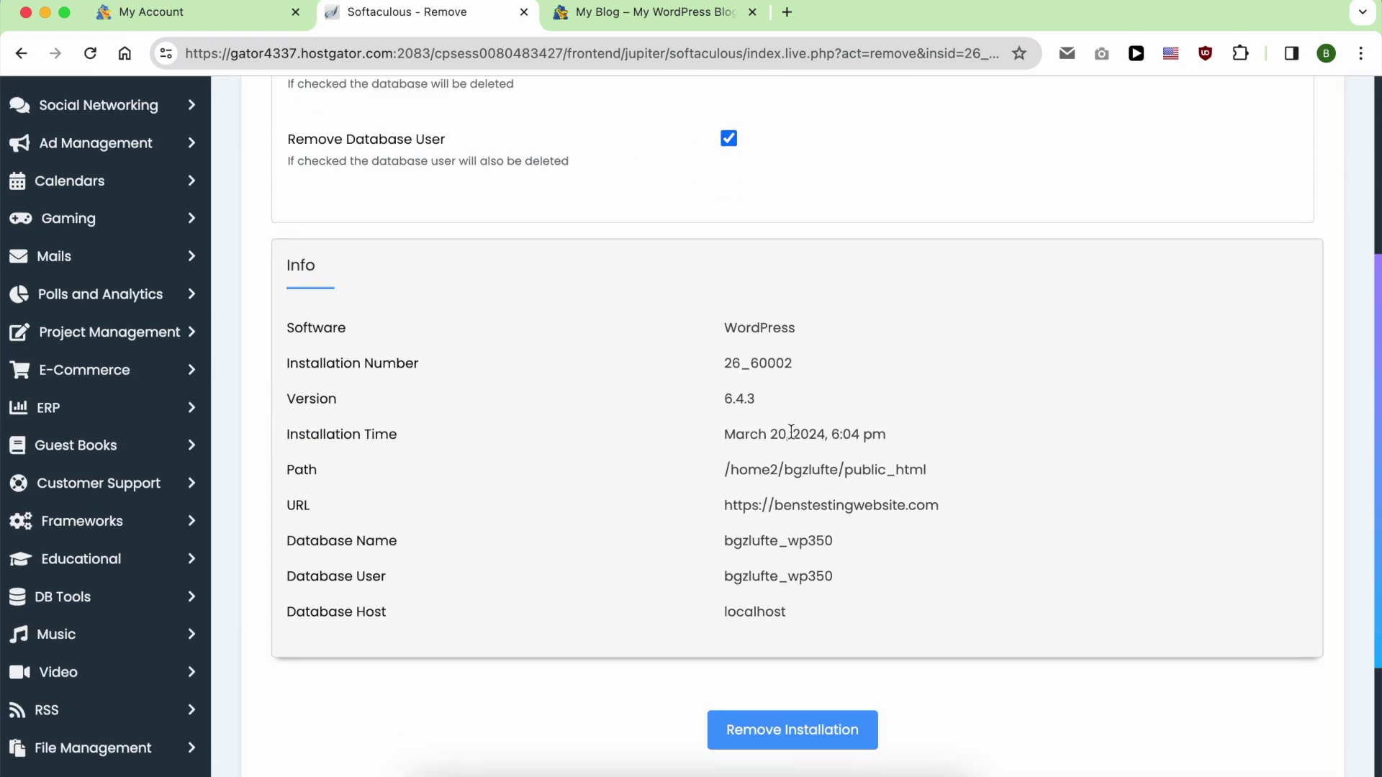
# Submit removal of the bentestingwebsite.com installation and confirm the irreversible deletion
pyautogui.click(799, 591)
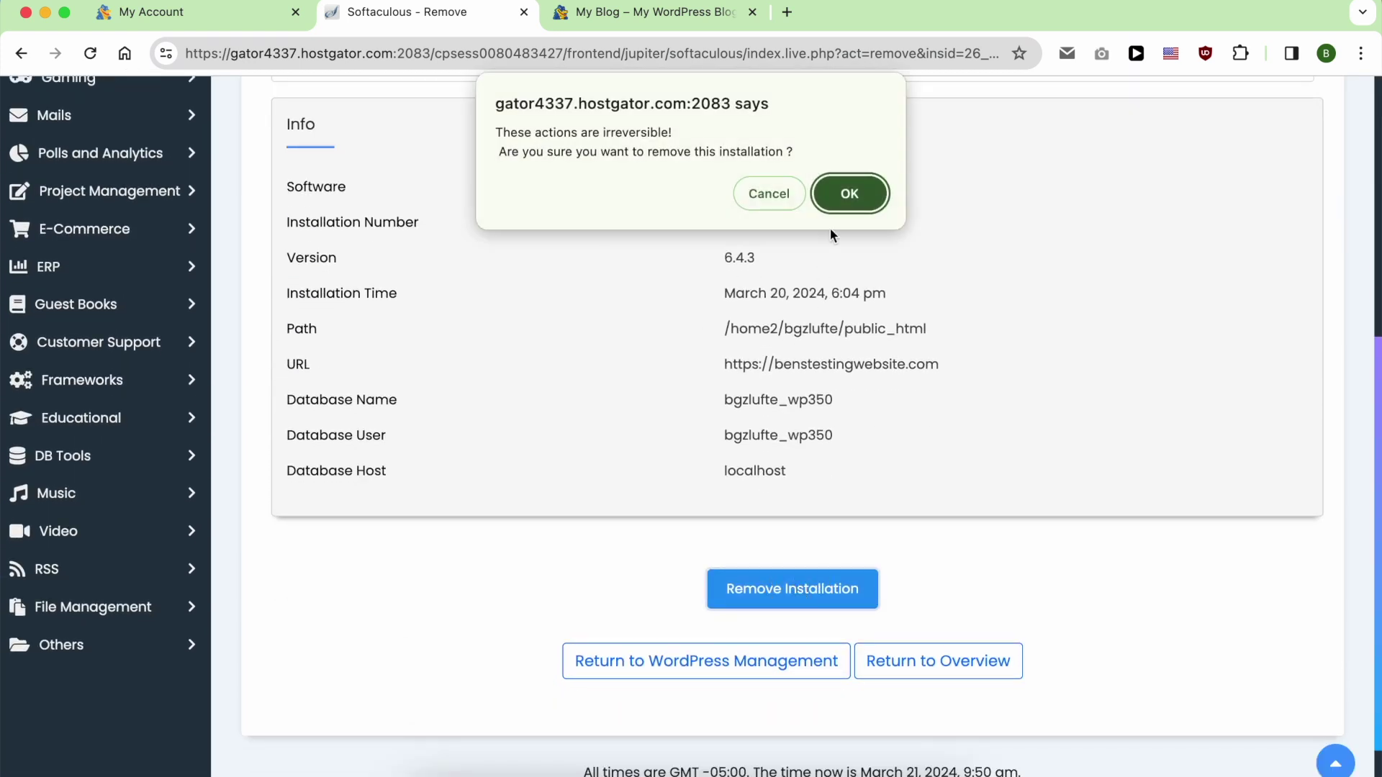
pyautogui.click(850, 196)
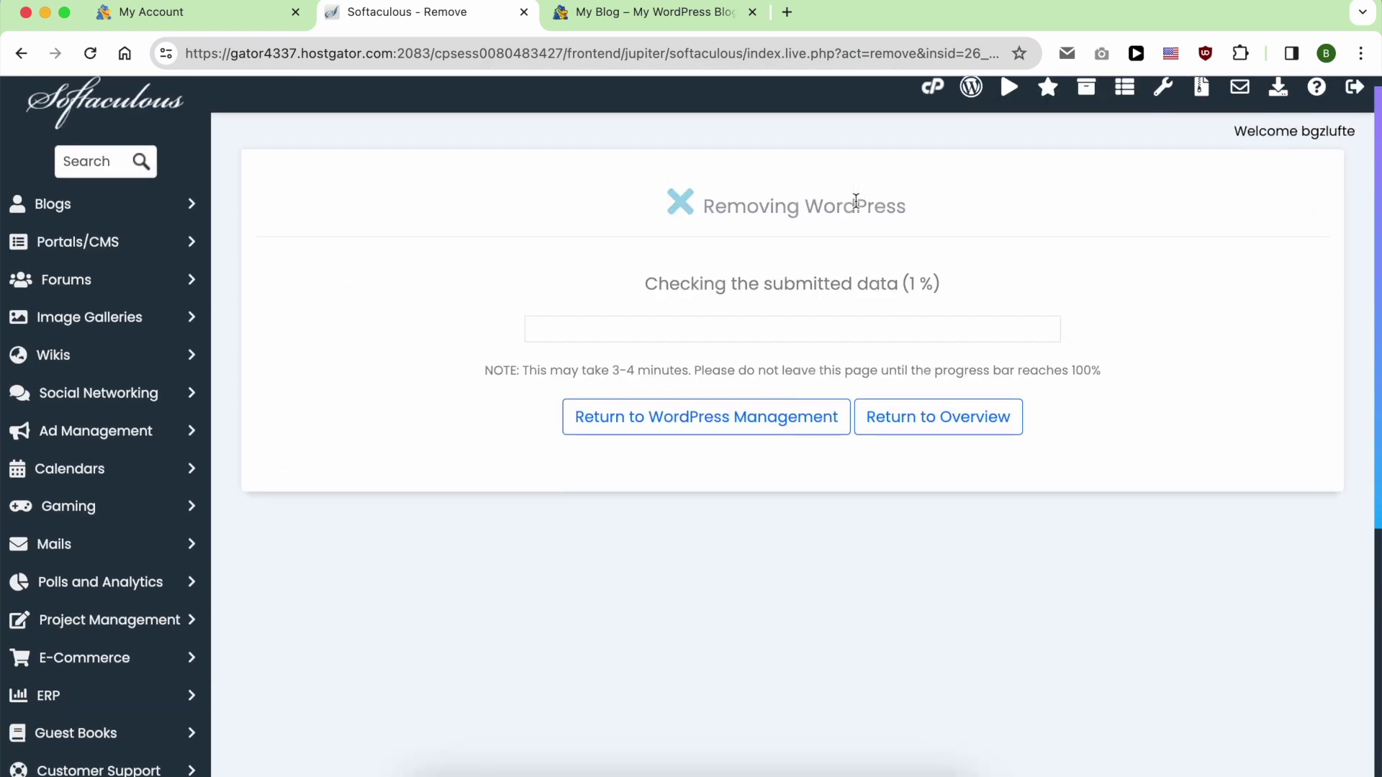